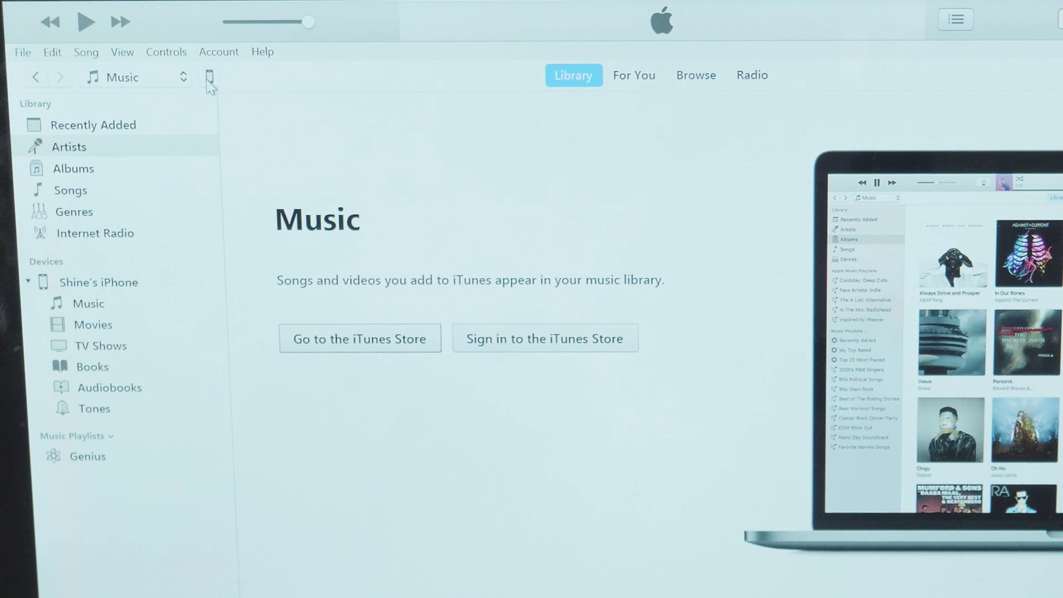
Open the iPhone's Summary page and set Automatically Back Up to 'This computer'
left_click(209, 78)
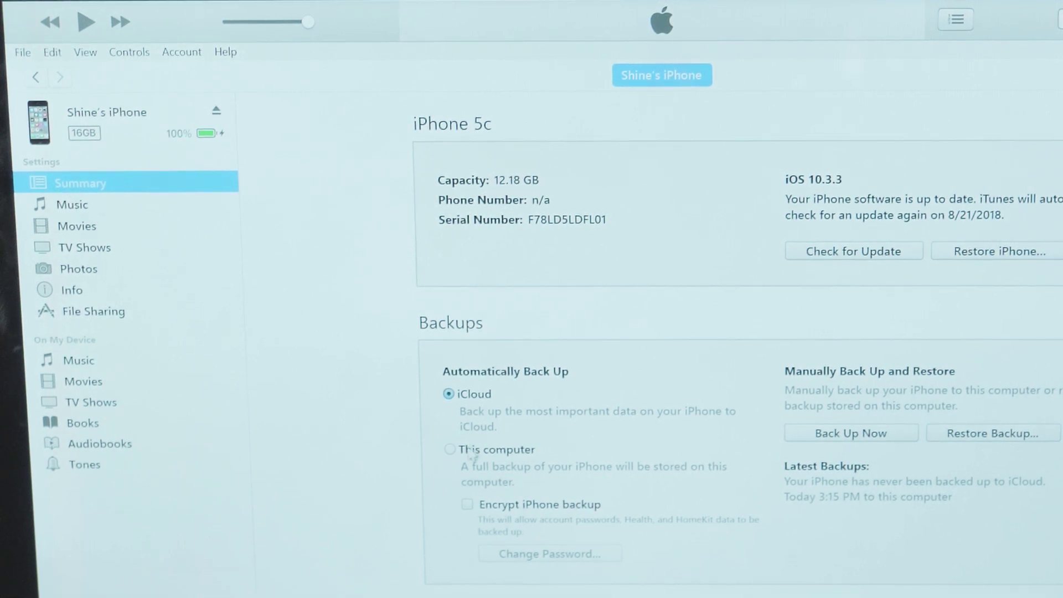
left_click(462, 452)
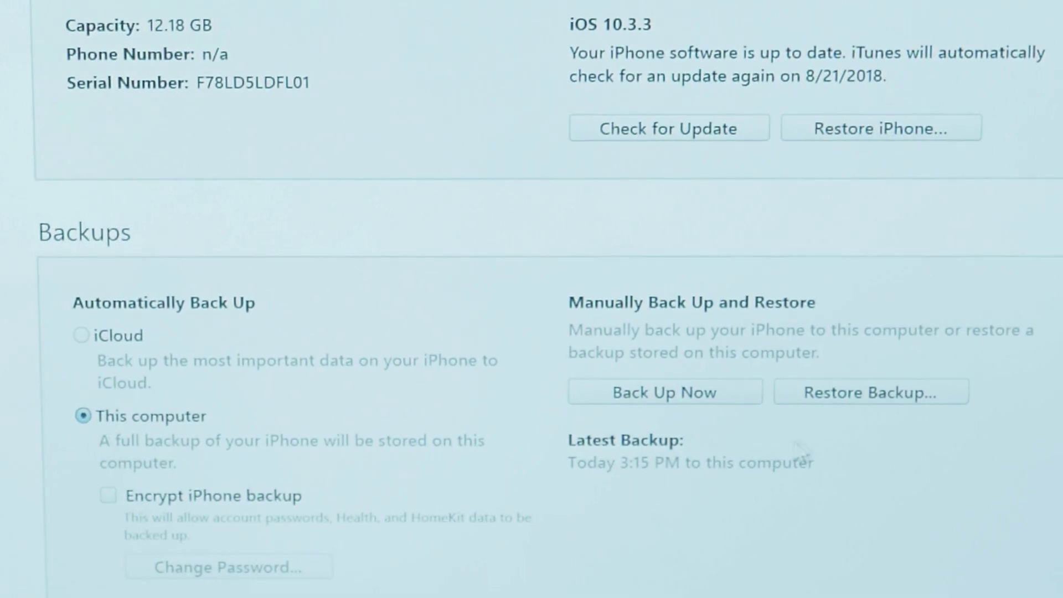
Start Restore Backup and pick the Today 3:15 PM backup from the iPhone Name list
left_click(848, 405)
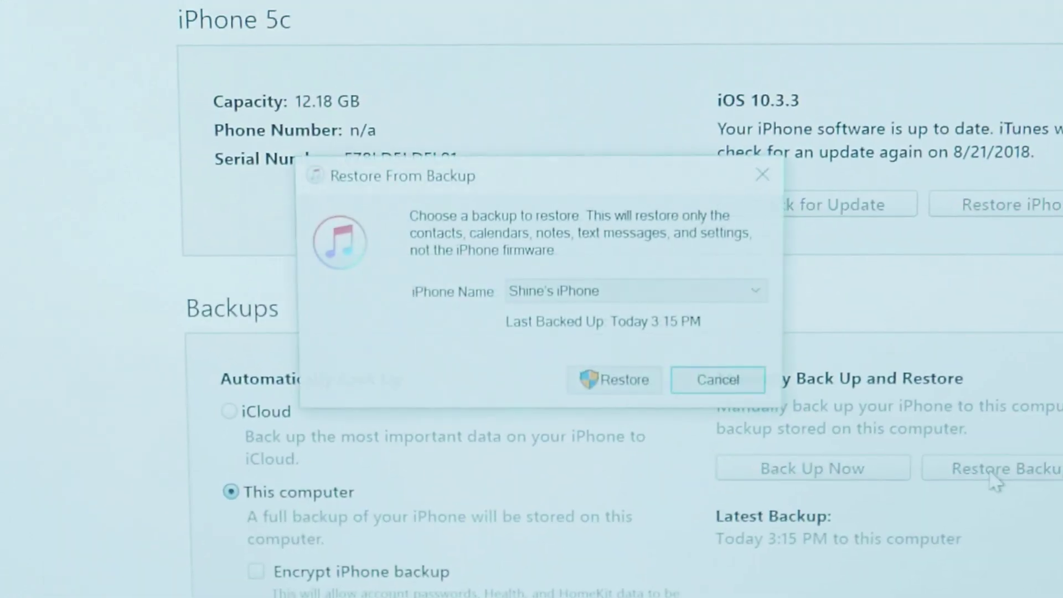
left_click(719, 294)
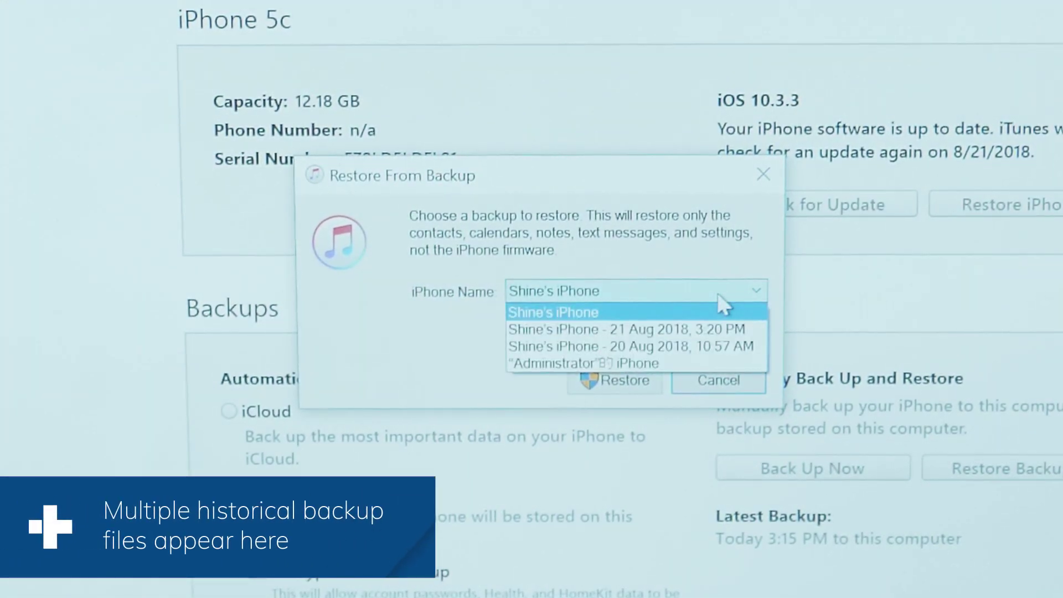
left_click(678, 320)
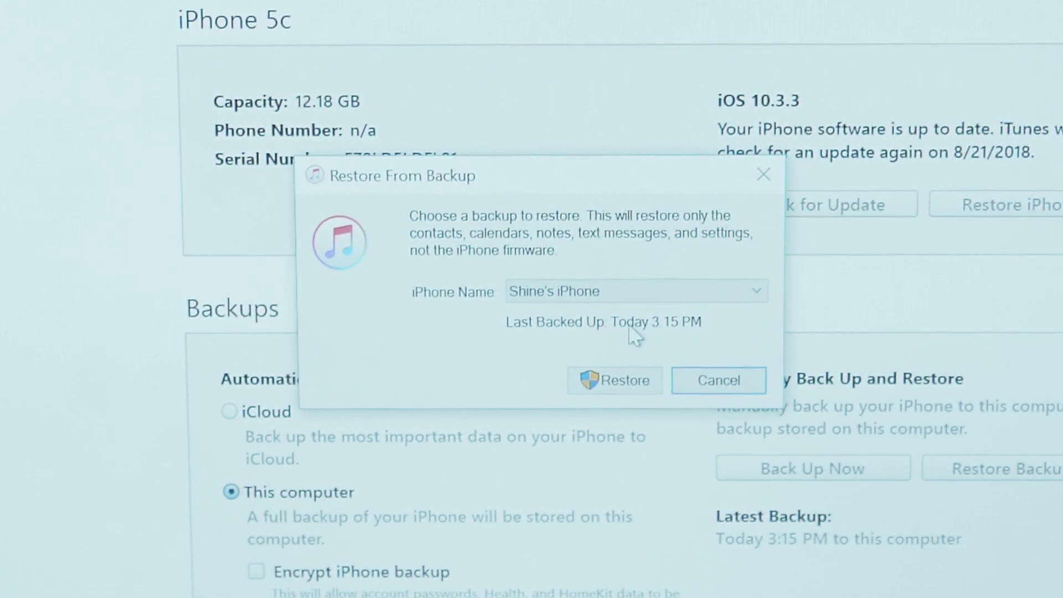
Restore the iPhone from the Today 3:15 PM backup and wait for the settings-restored message
left_click(614, 384)
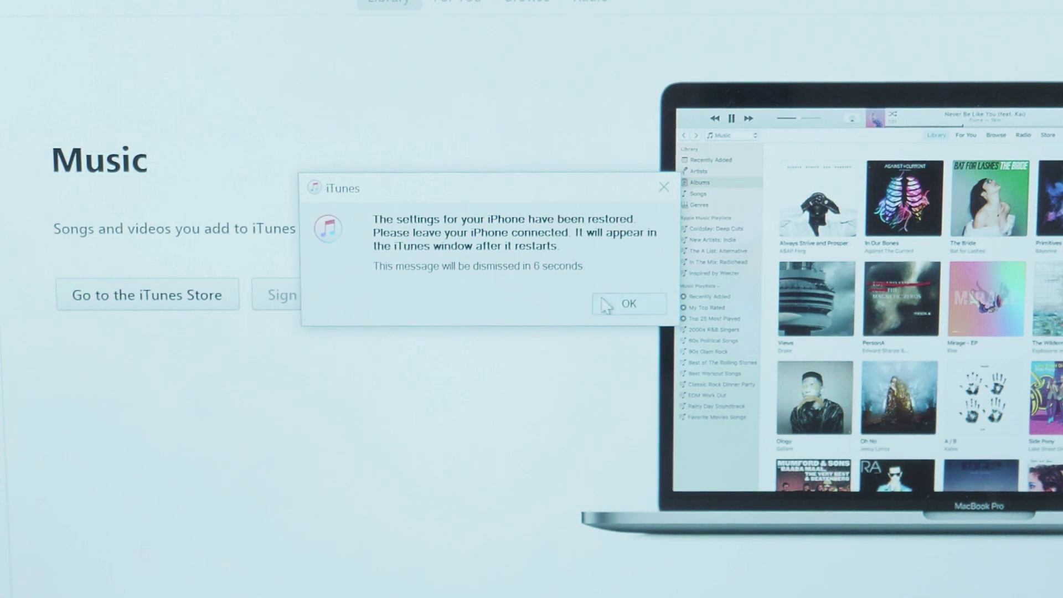
Dismiss the iTunes 'settings have been restored' notice while the iPhone restarts
left_click(613, 308)
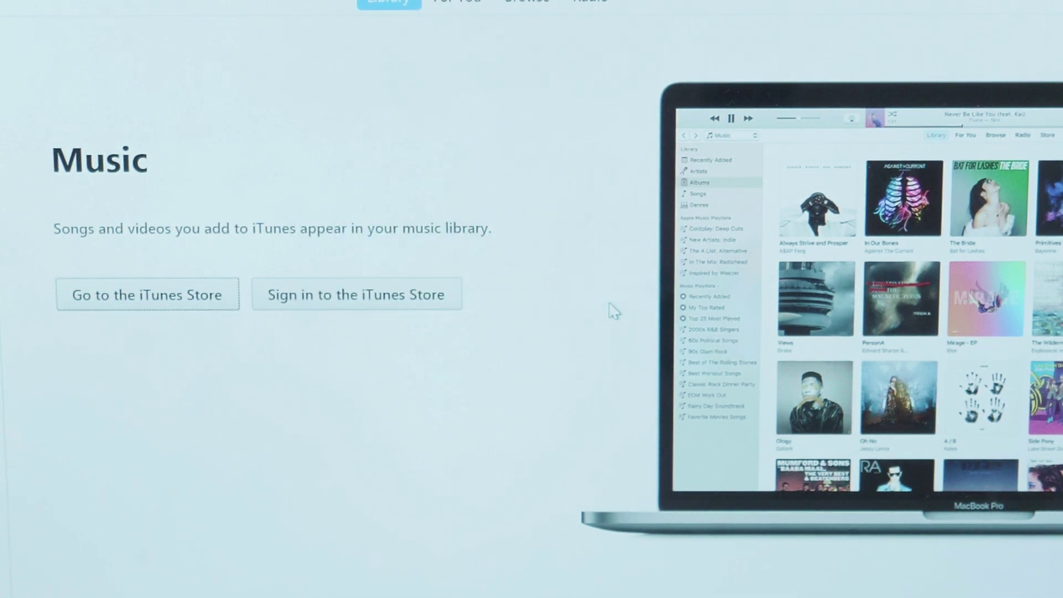